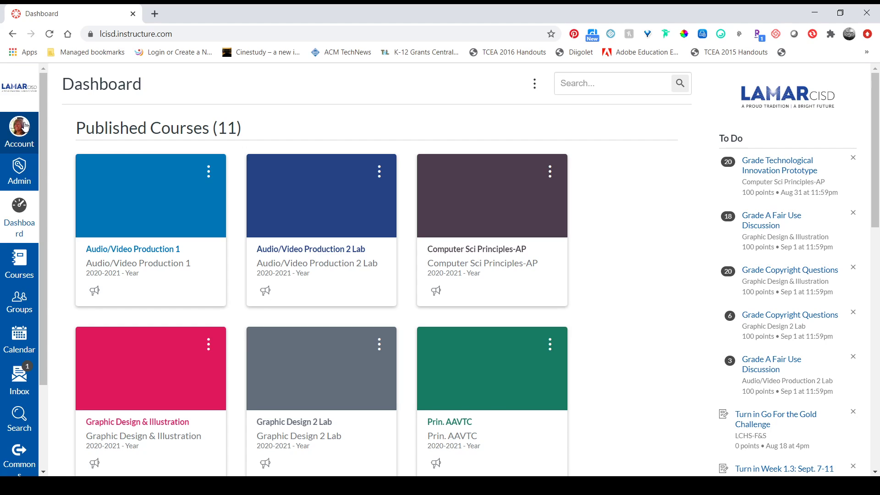
Create a public ePortfolio from the account's ePortfolios page, named with the owner's full name in possessive form followed by "ePortfolio for 2020-2021"
click(25, 126)
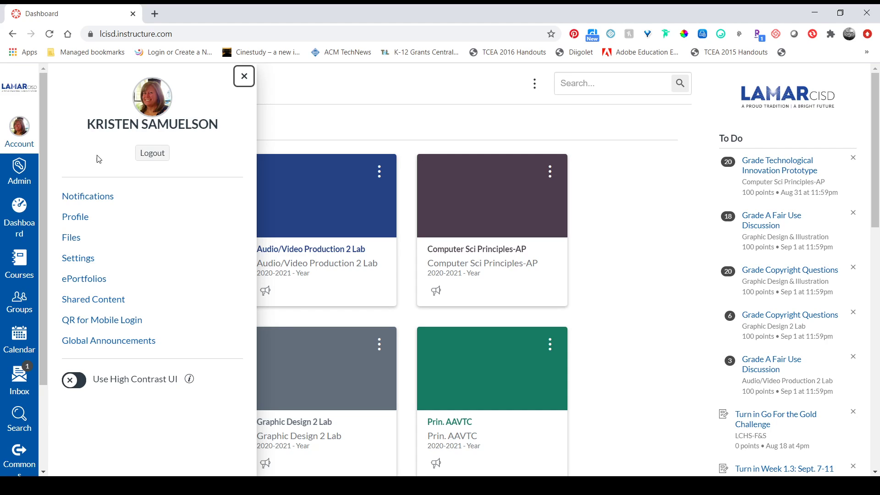
click(86, 282)
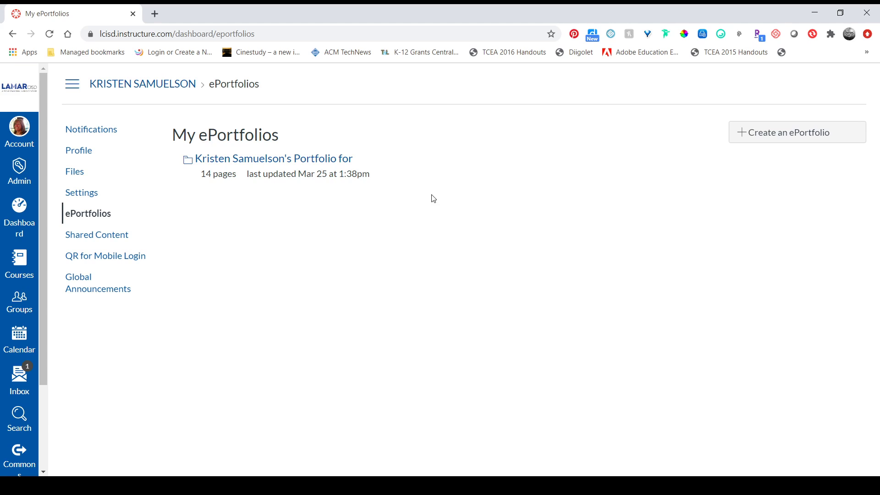
click(823, 139)
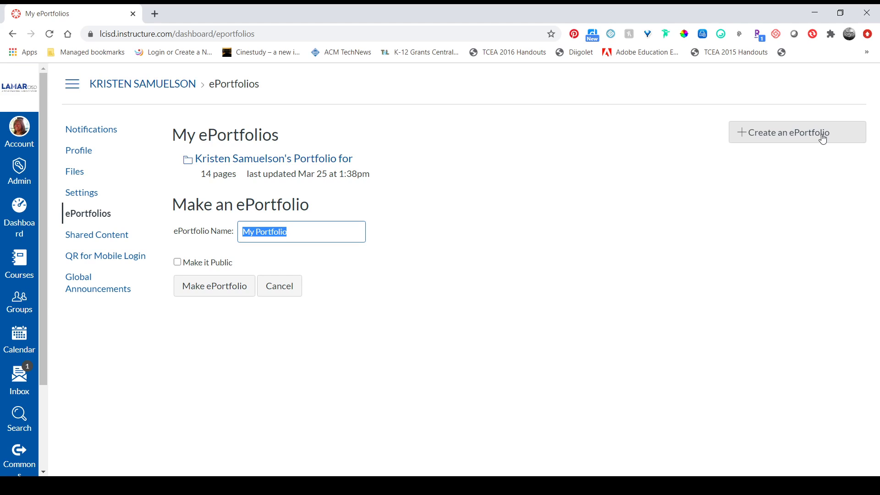
text(Kristen Samuelso)
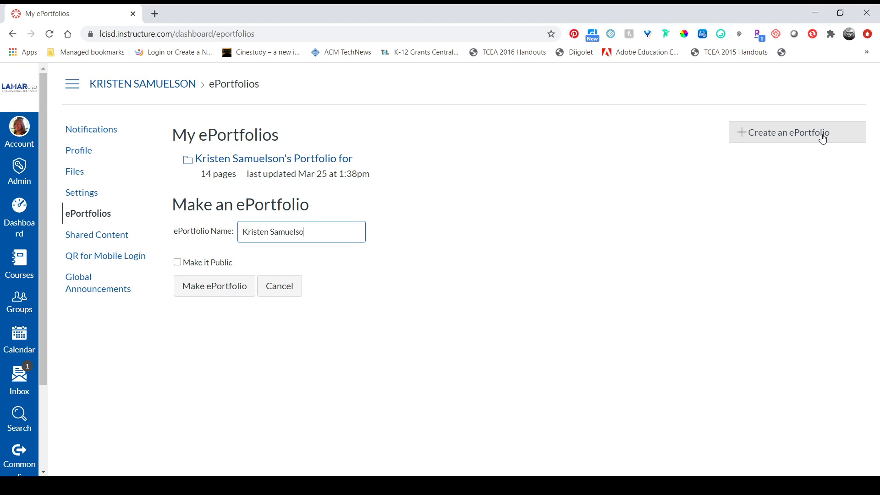
text(n's ePortfolio for)
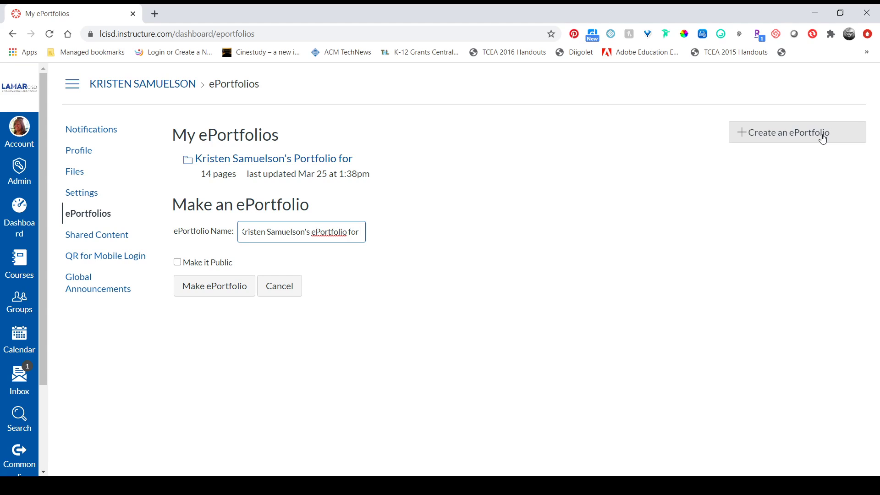
text(2020)
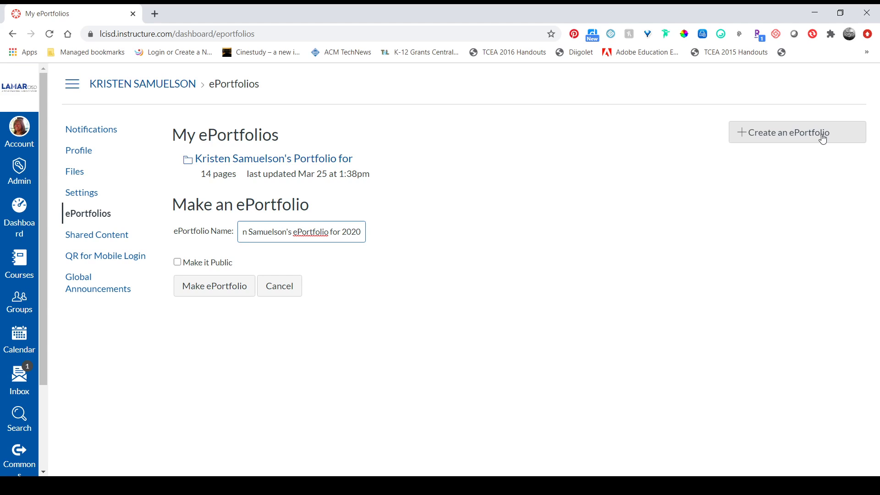
text(-2020)
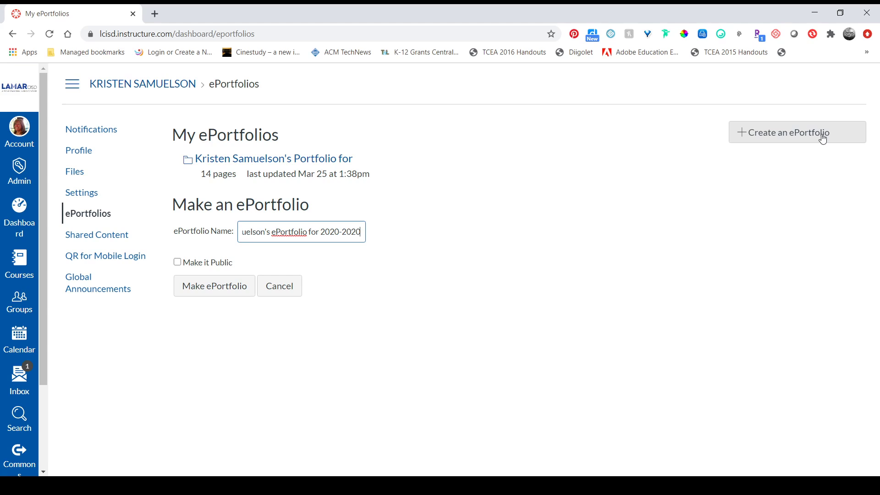
key(BackSpace)
text(1)
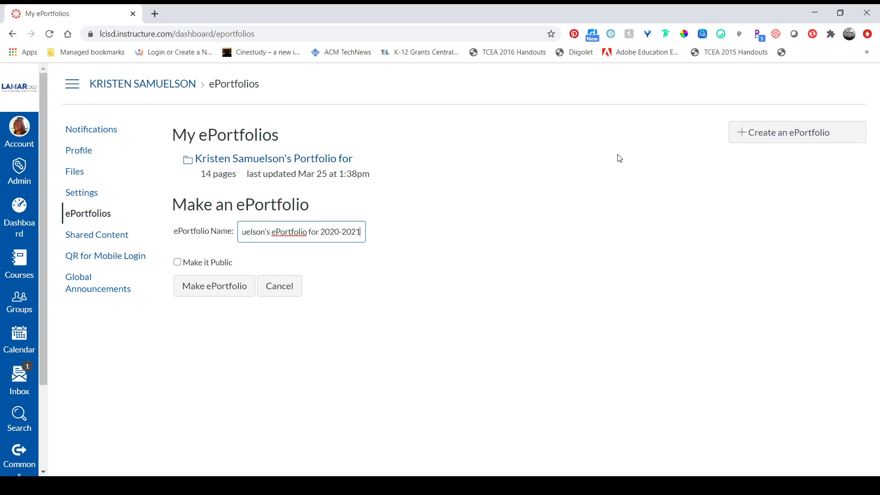
click(178, 264)
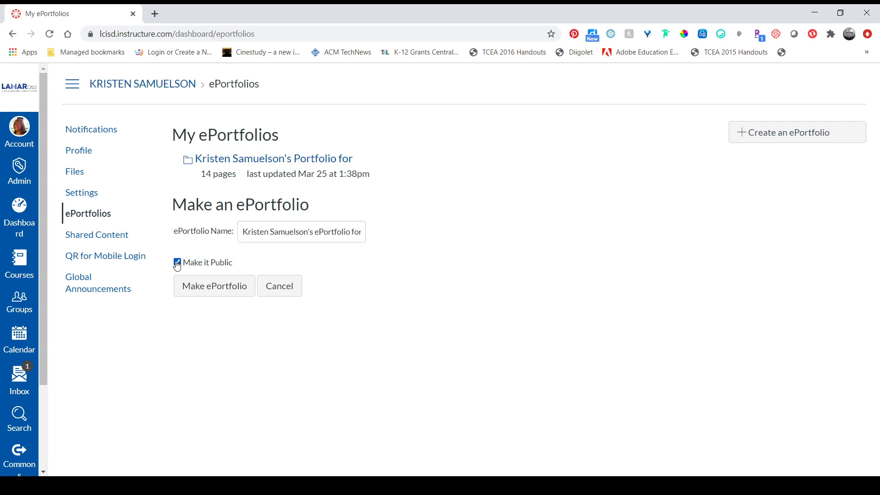
click(232, 291)
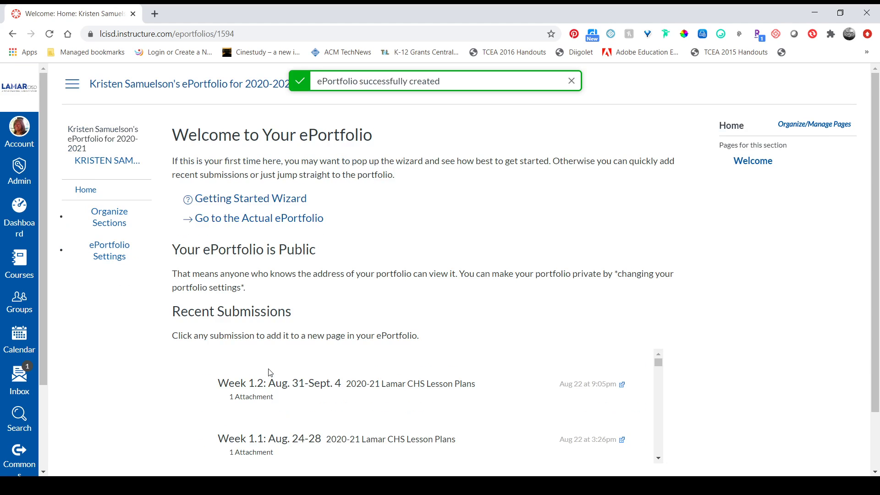
Rename the Welcome page in the Home section to "Careers" and finish editing the page list
drag(877, 199, 858, 289)
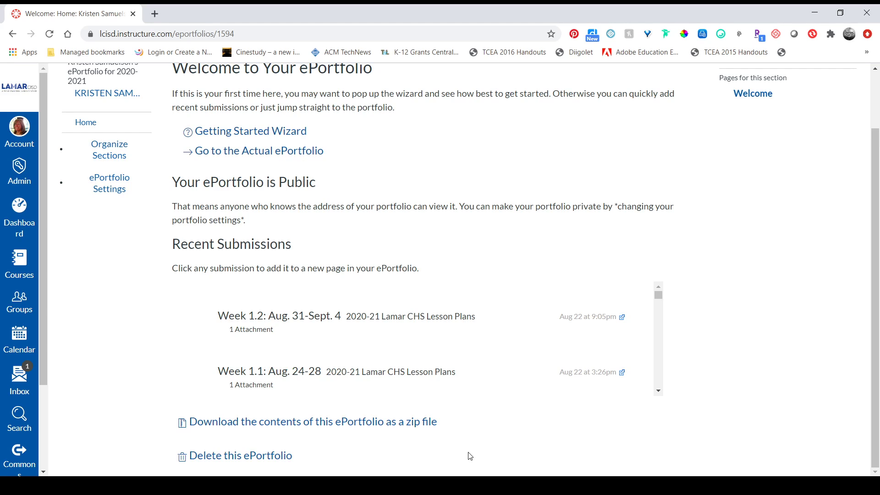
scroll(877, 199, up, 2)
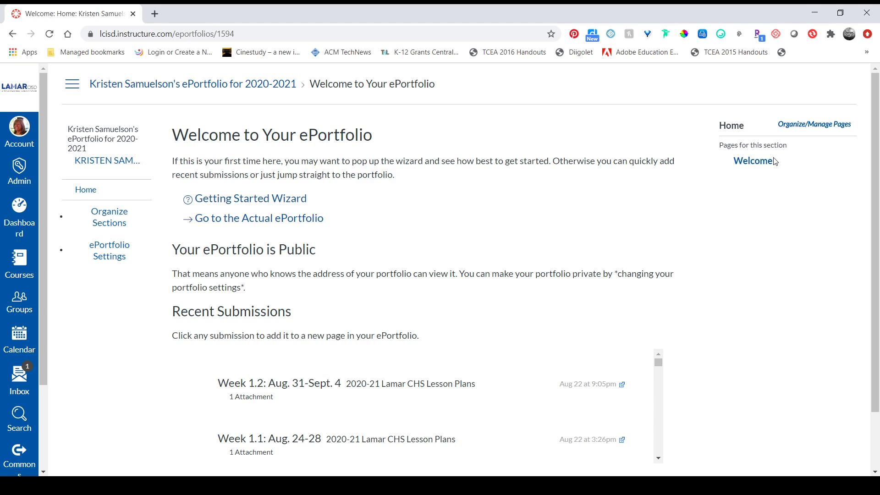
click(809, 125)
click(760, 194)
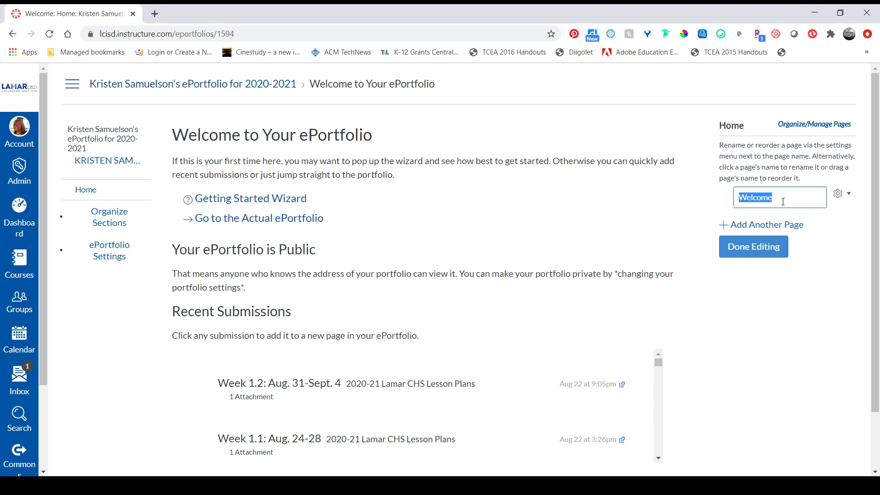
text(Careers)
key(Return)
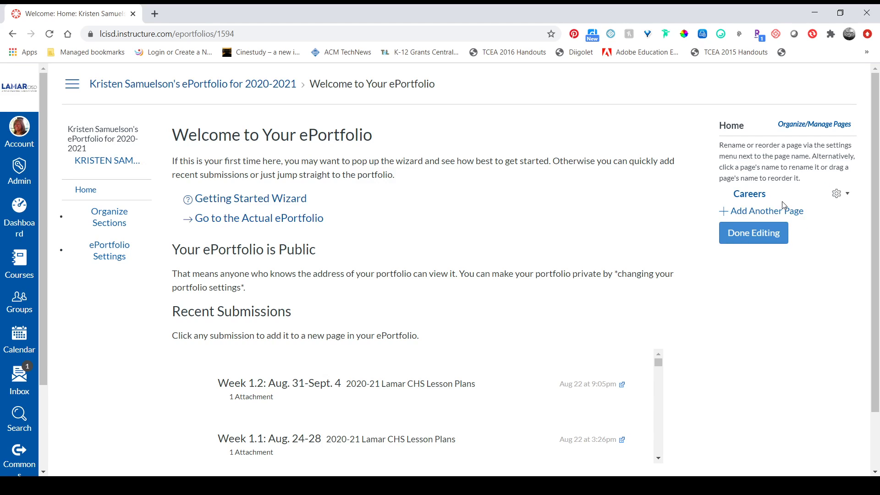
click(747, 238)
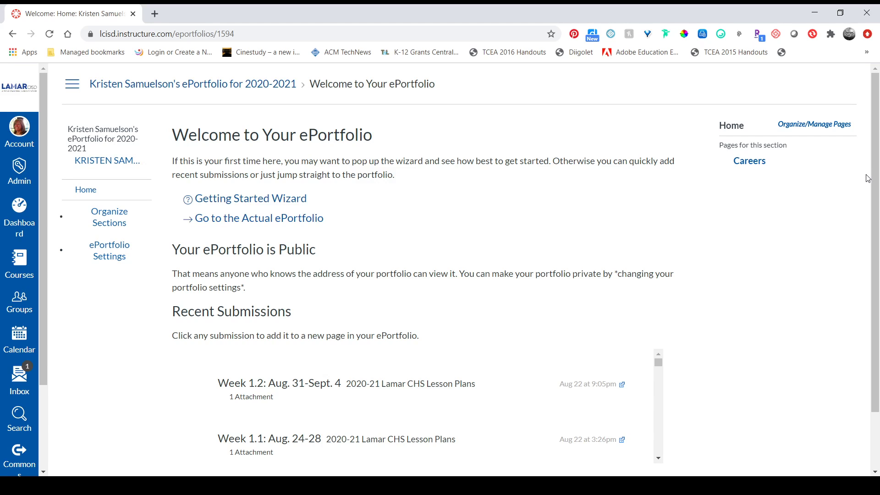
Add another page to the Home section, keeping the default name "Page Name"
click(824, 125)
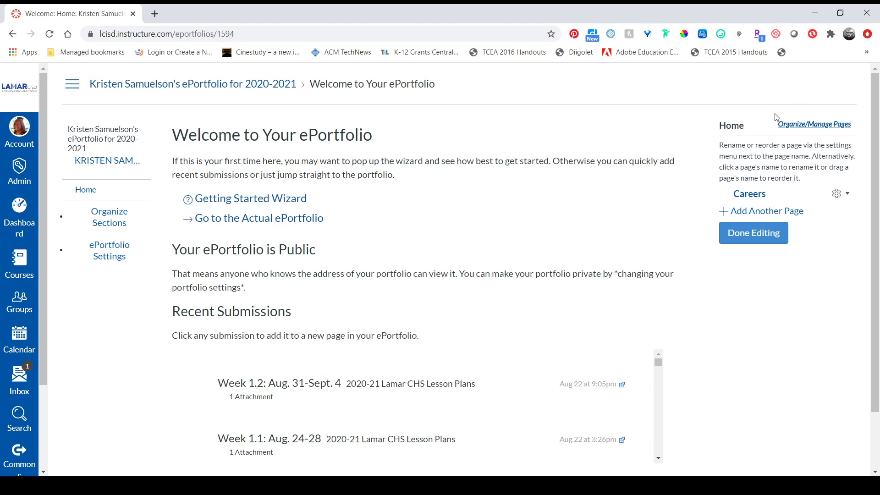
click(783, 212)
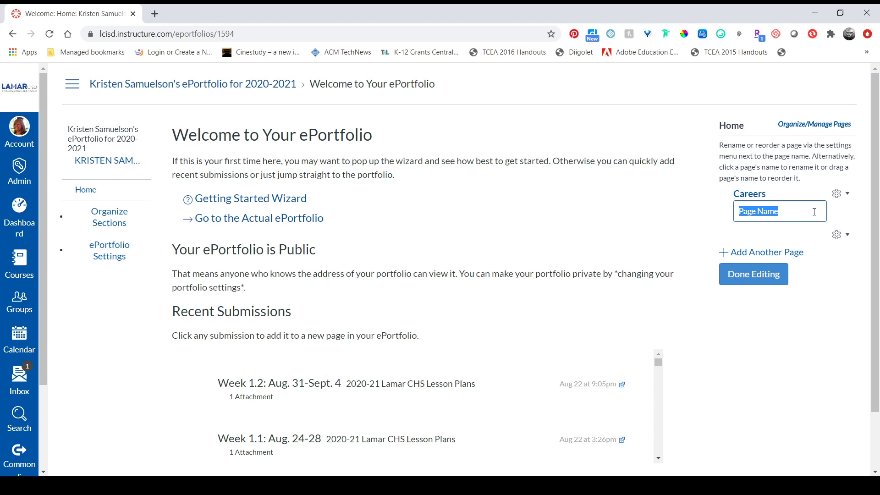
click(740, 276)
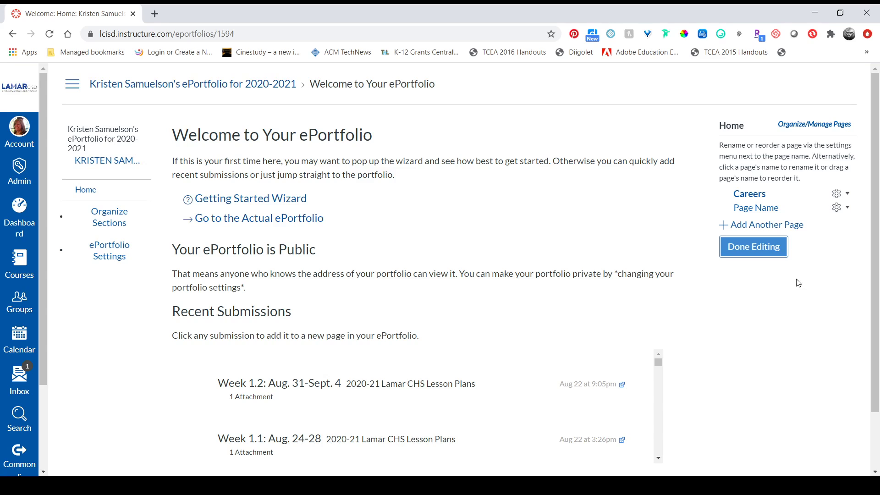
Delete the extra "Page Name" page from the Home section and finish editing the page list
click(849, 210)
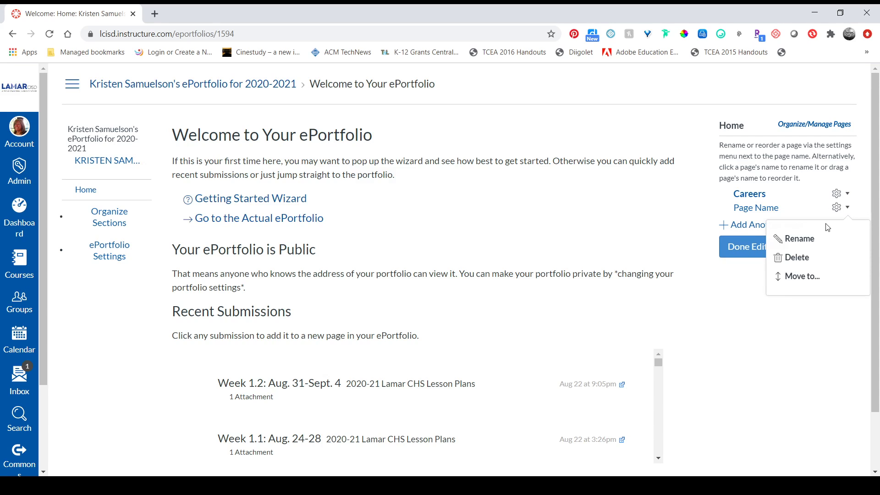
click(814, 267)
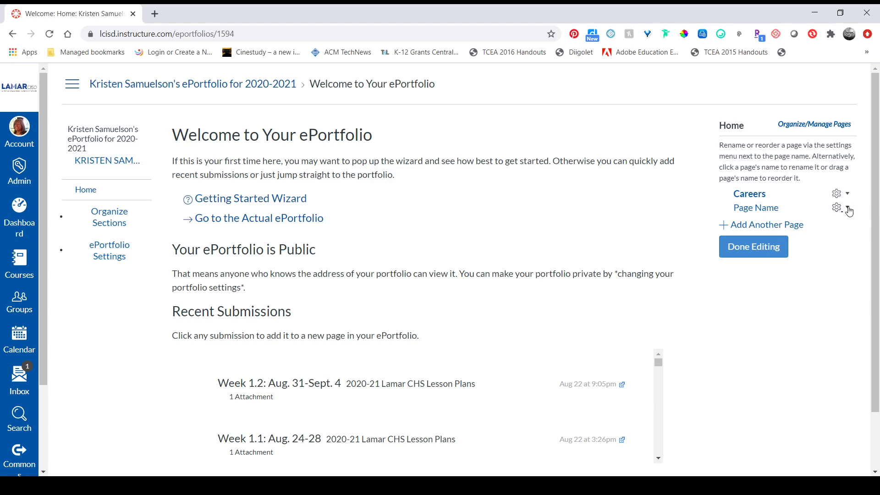
click(848, 211)
click(790, 258)
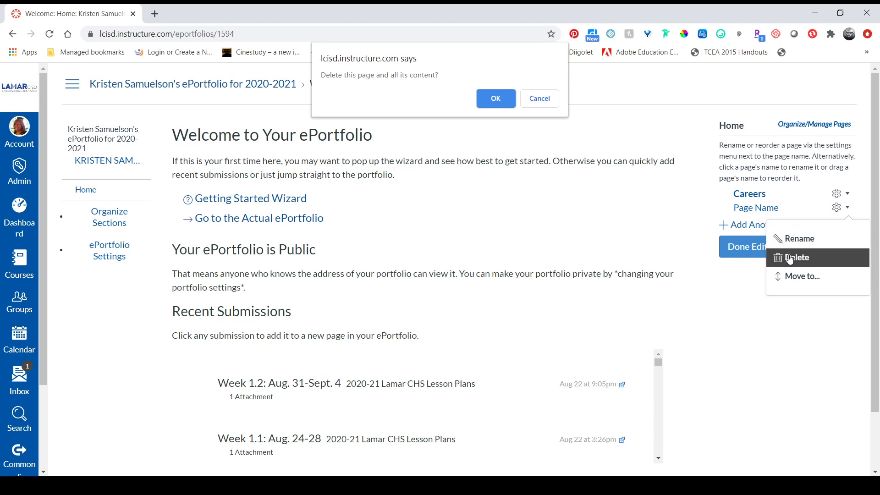
click(480, 99)
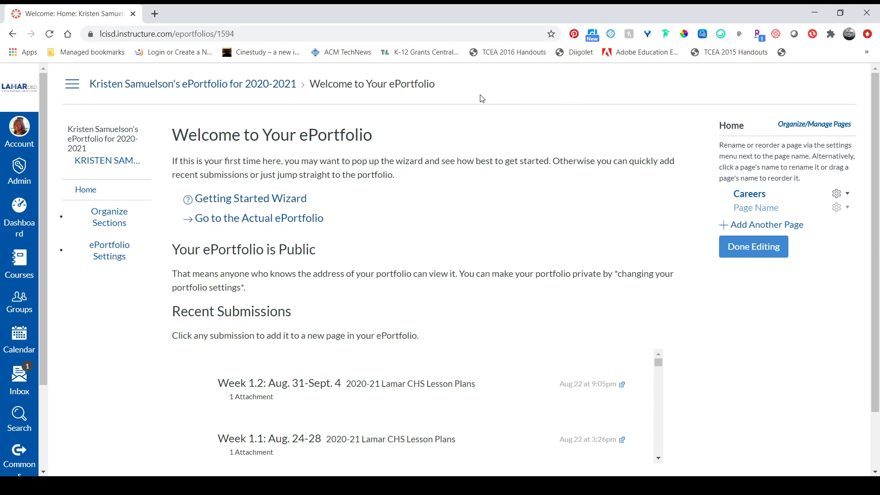
click(757, 236)
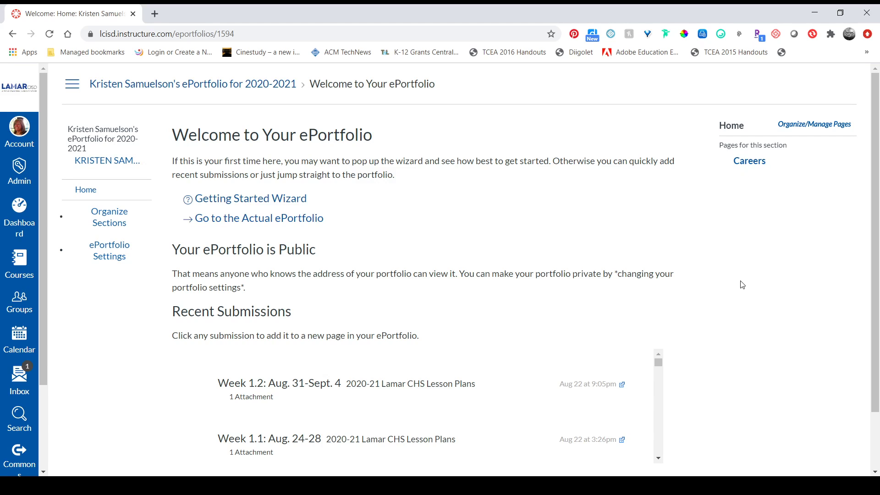
Open the Careers page for editing and select its placeholder text "Nothing Entered Yet"
click(753, 169)
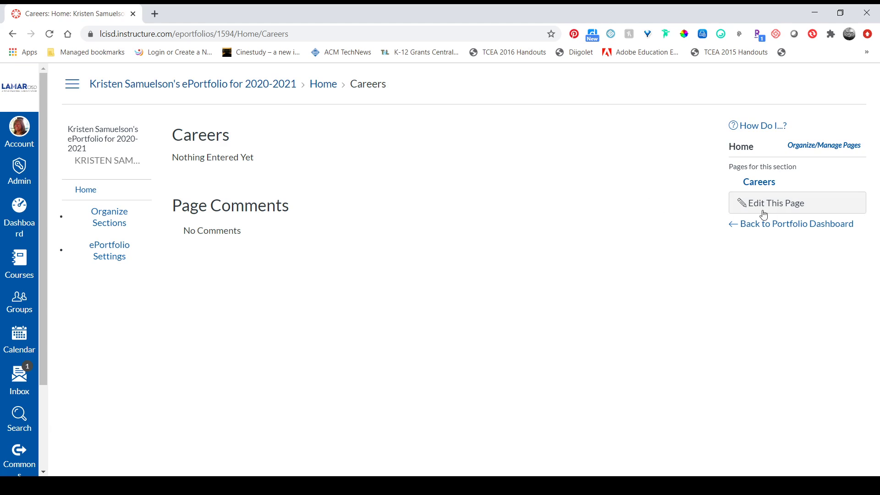
click(763, 204)
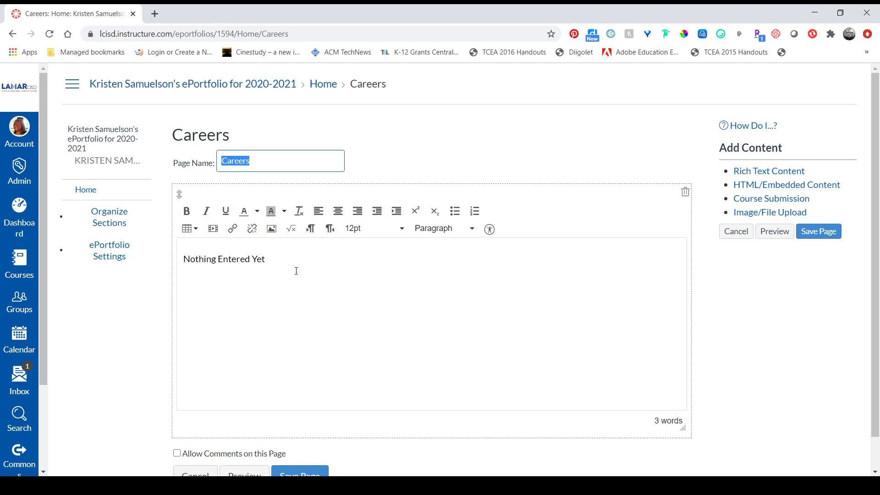
drag(296, 271, 176, 261)
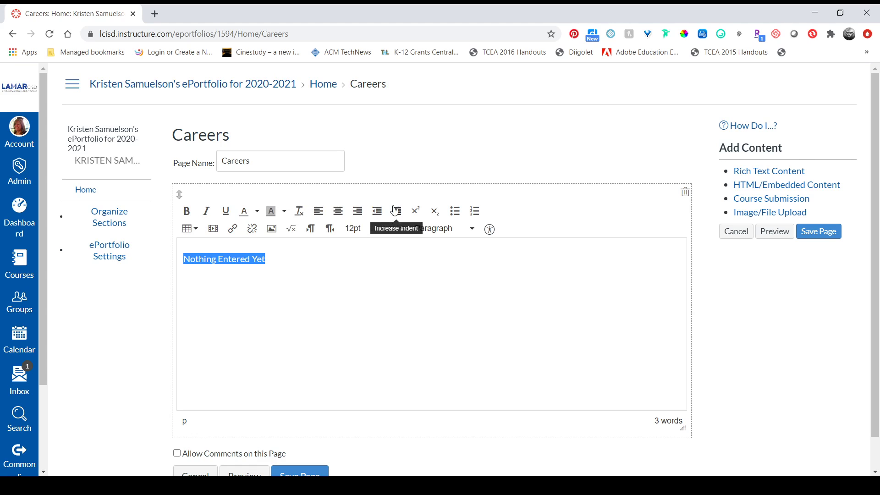
click(471, 229)
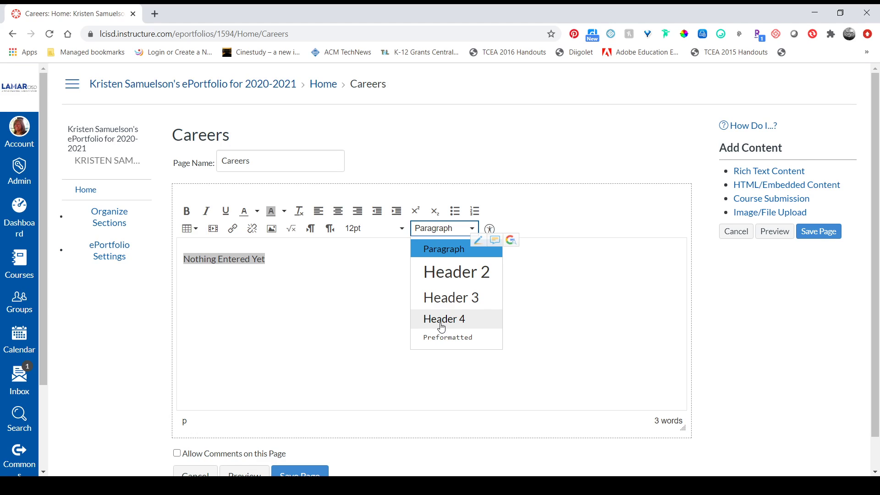
click(490, 167)
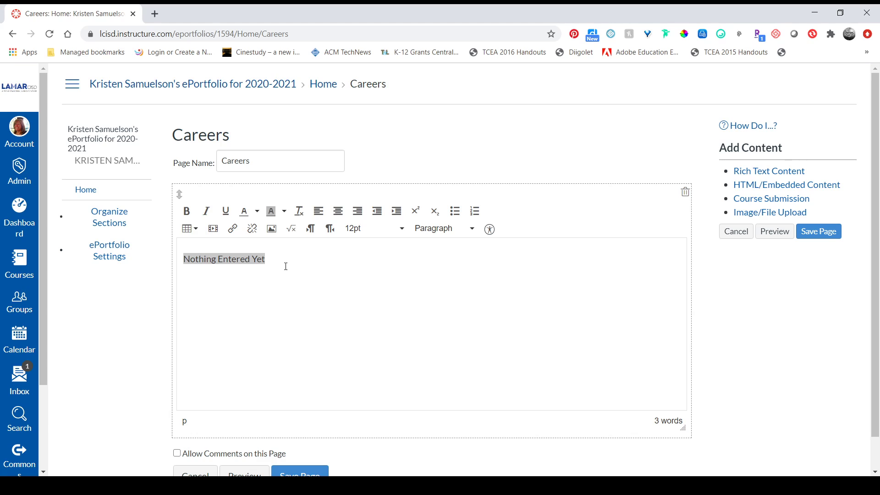
click(131, 258)
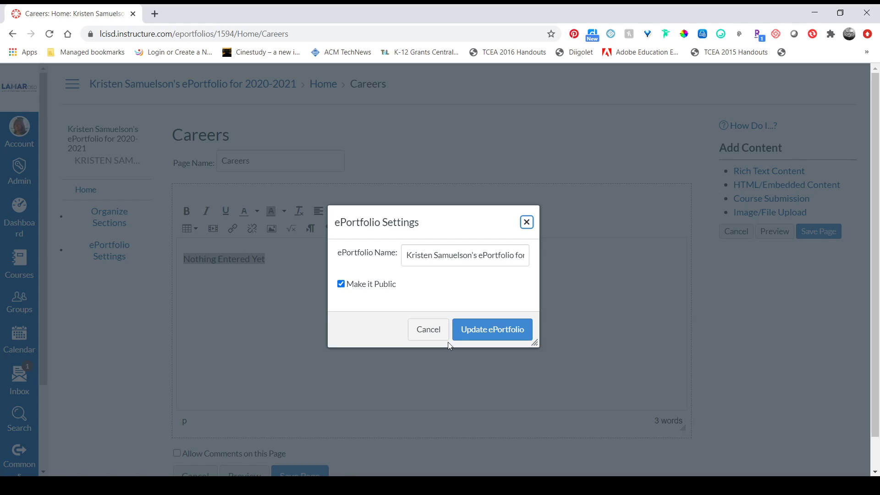
click(428, 326)
Replace the placeholder text on the Careers page with "Broadcast Journalism" and format it as Header 3
click(285, 260)
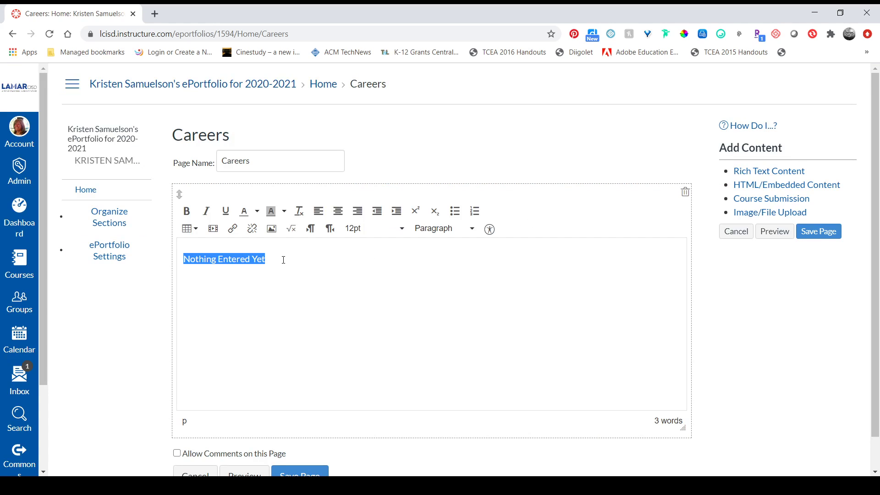
text(Broadcas)
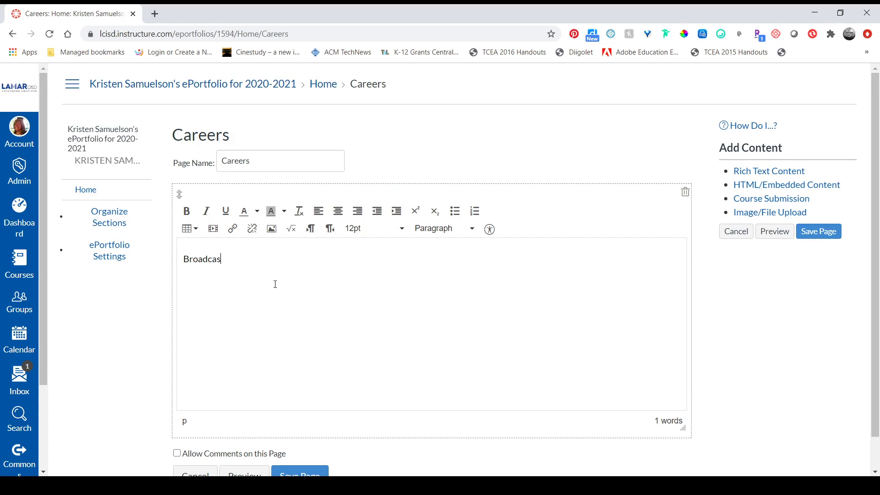
text(t Journalism)
drag(273, 259, 181, 259)
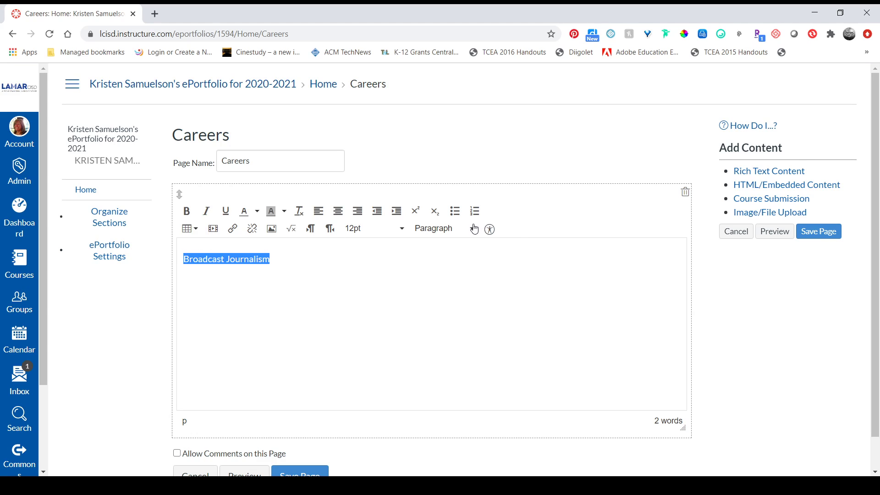
click(464, 235)
click(453, 296)
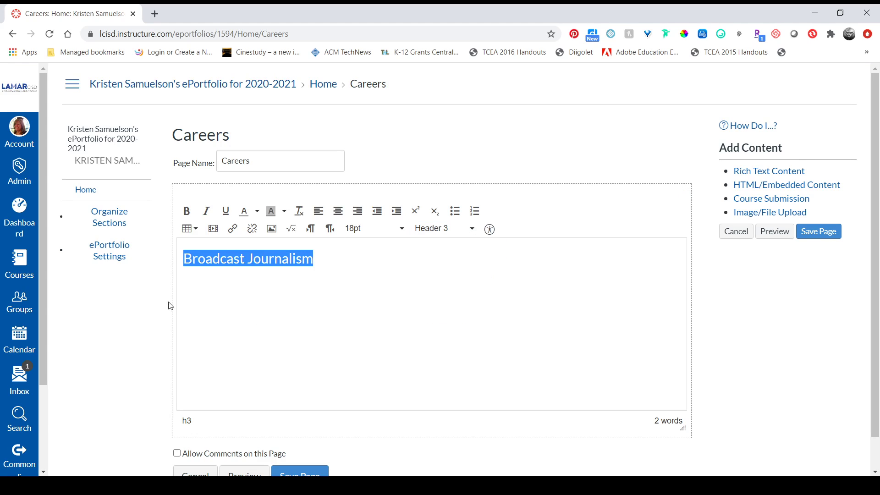
Add the paragraph "Write a paragraph about this career." below the Broadcast Journalism heading
click(219, 288)
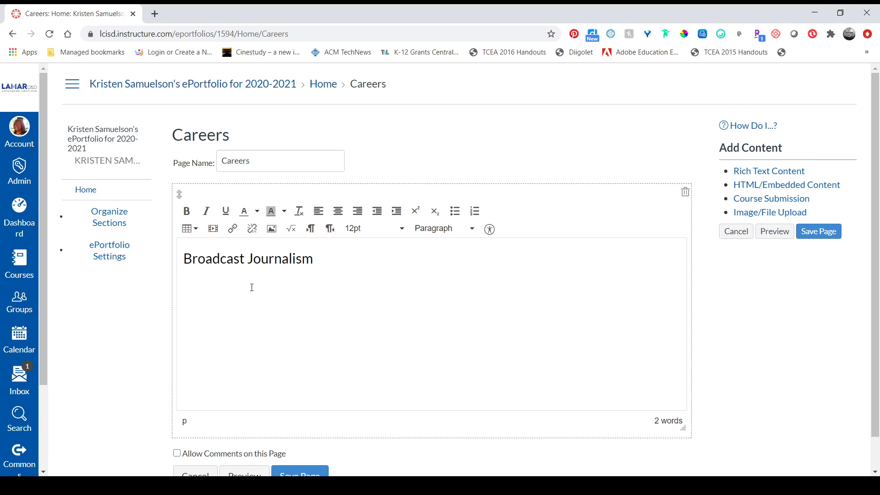
text(Write a parea)
key(BackSpace)
key(BackSpace)
text(agraphs about this career.)
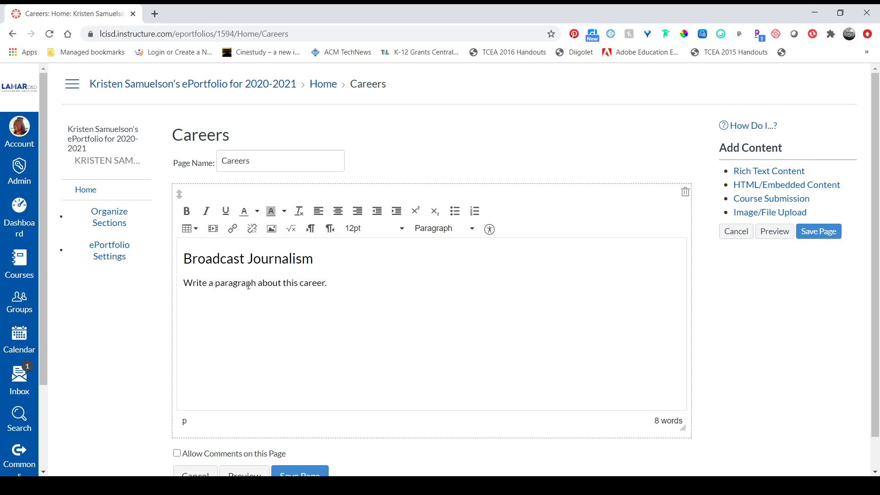
Start inserting an image on a new line below the paragraph, choosing the Canvas My files folder as its source
key(Return)
click(272, 229)
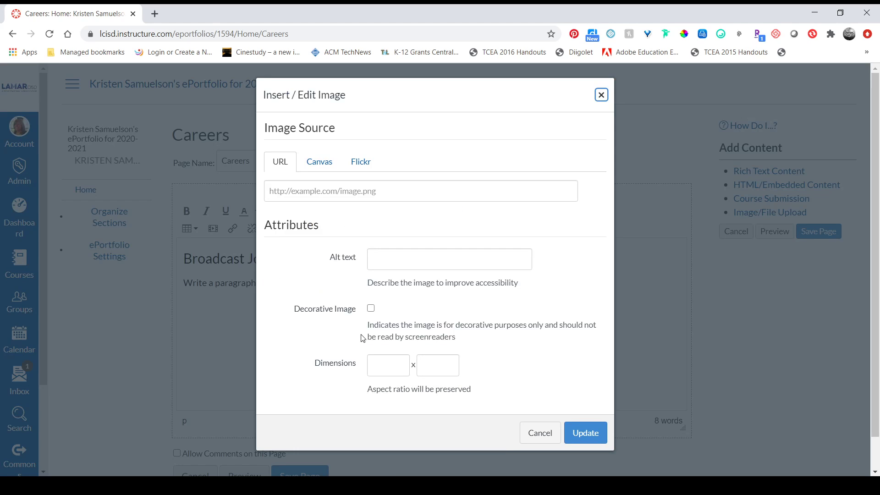
click(322, 169)
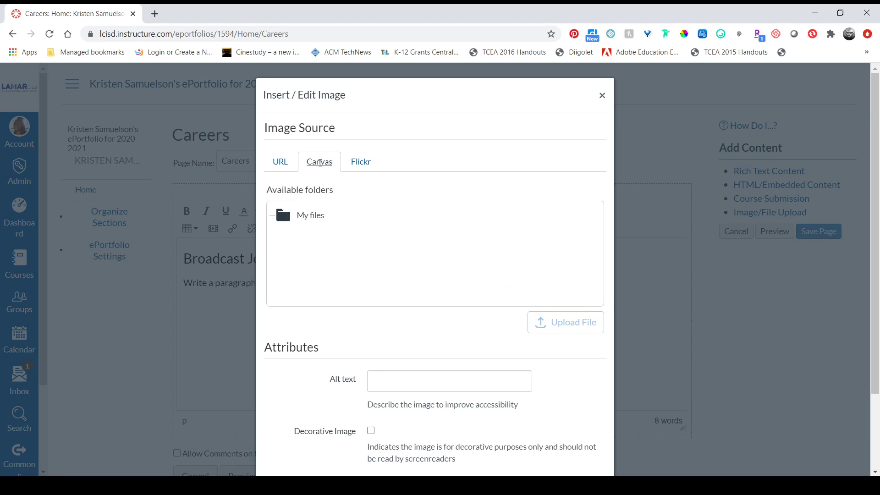
click(309, 219)
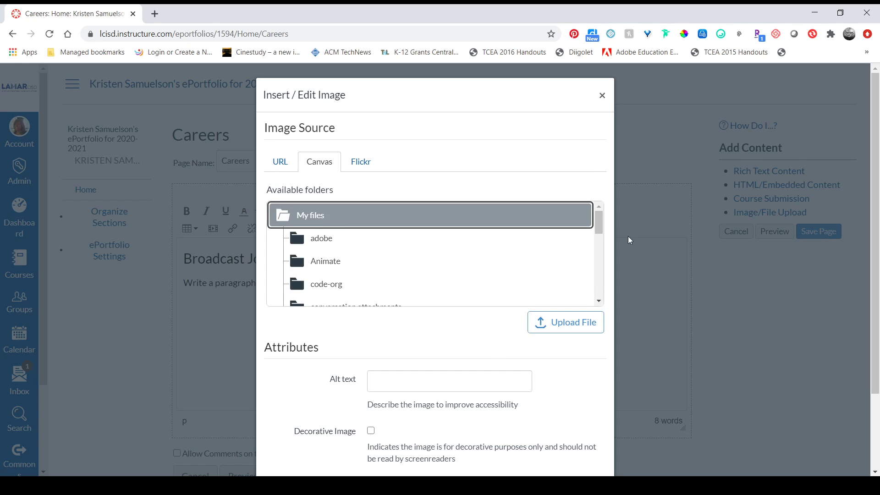
Upload untitled-1_899.png to My files and insert it into the Careers page
scroll(511, 350, down, 2)
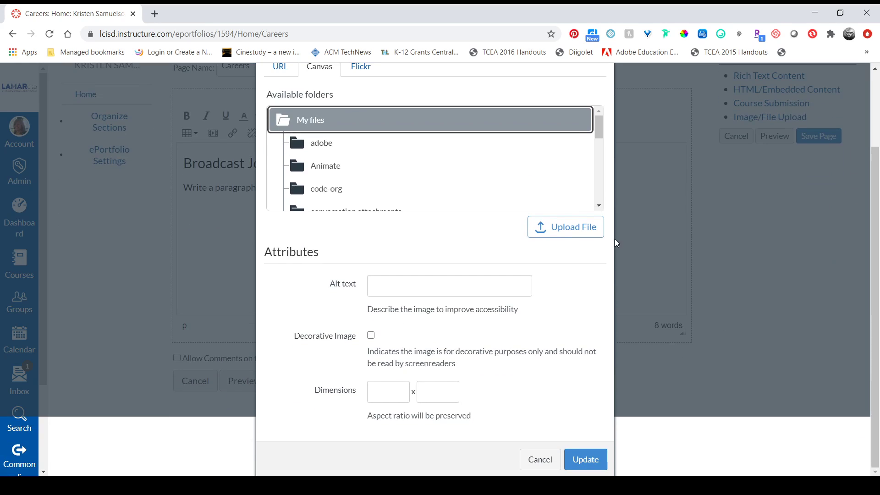
click(570, 227)
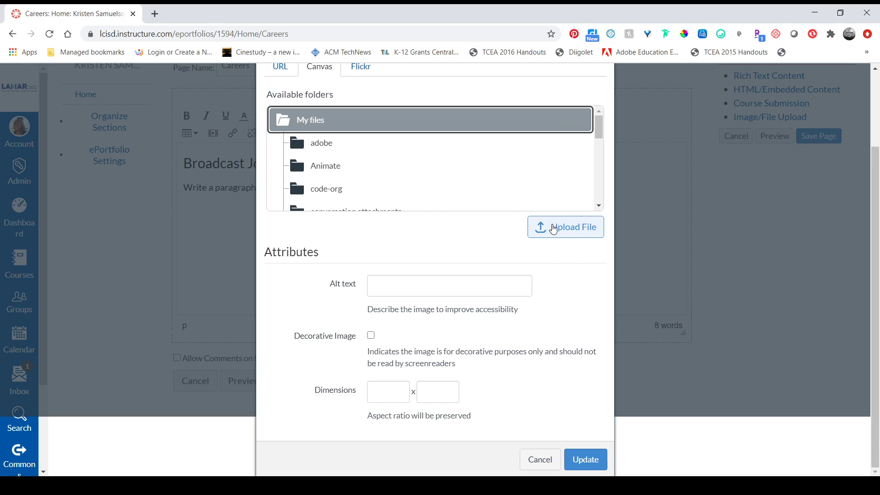
click(558, 229)
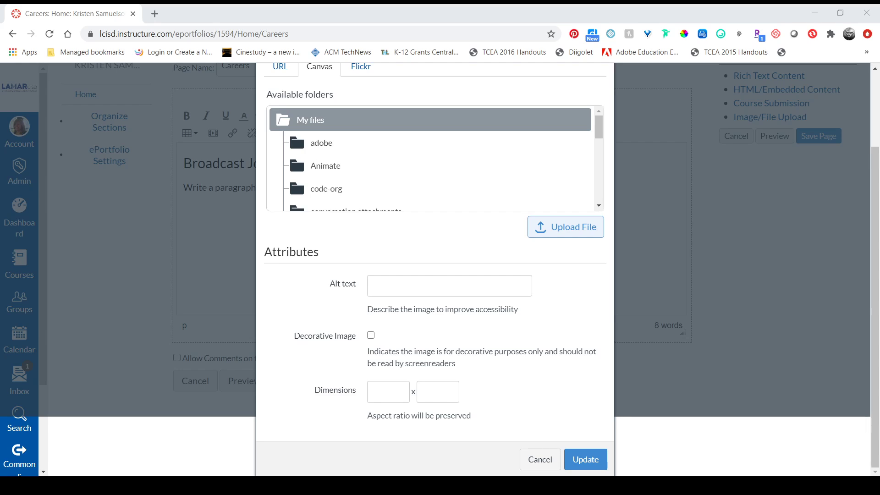
click(344, 261)
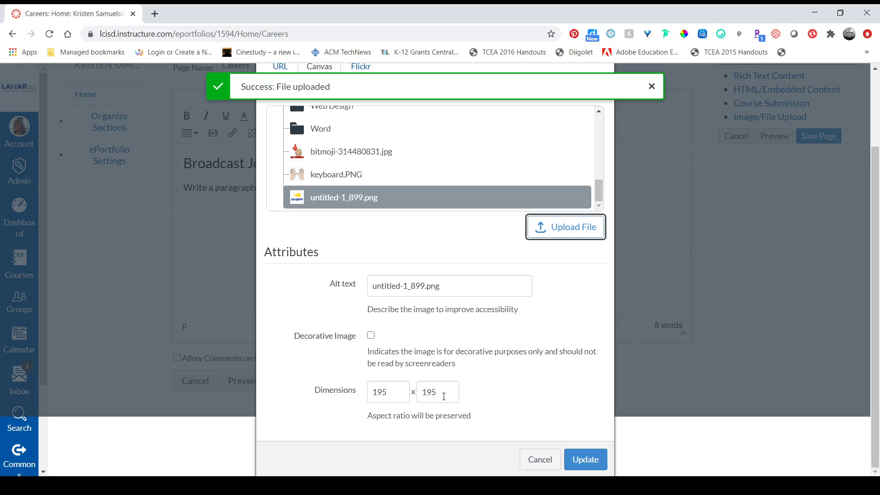
click(581, 459)
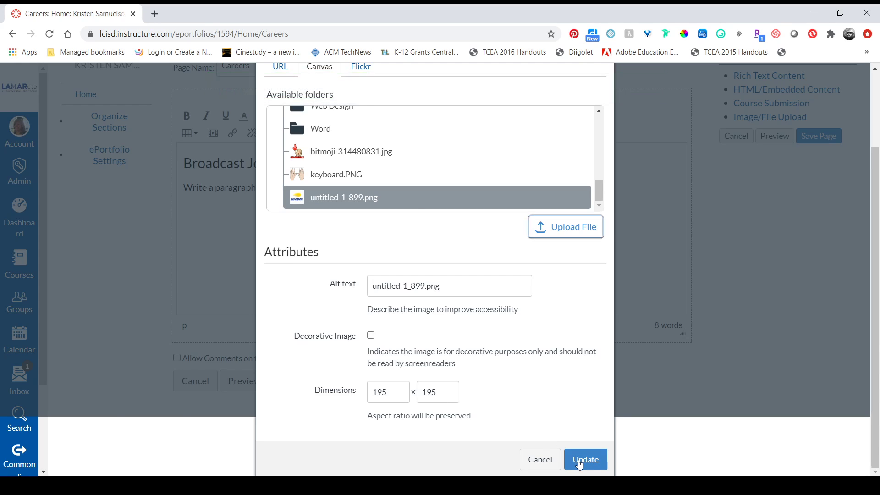
click(431, 337)
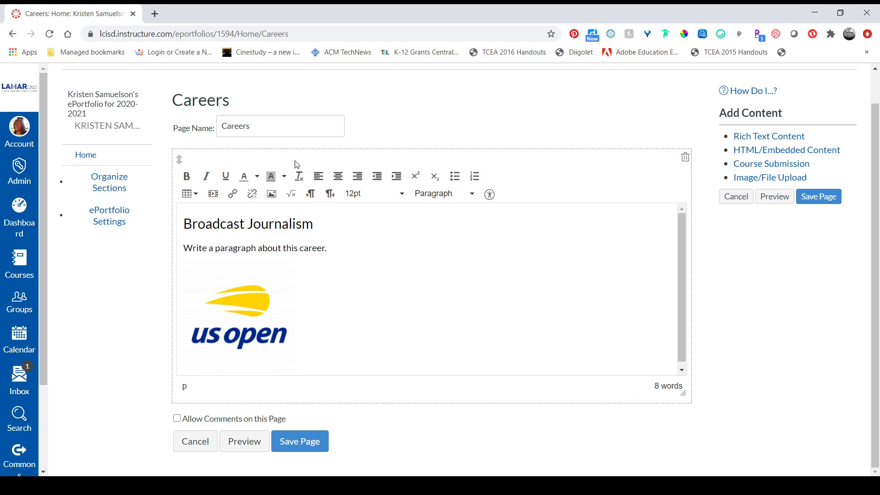
Save the Careers page and open the account's personal Files area
click(13, 140)
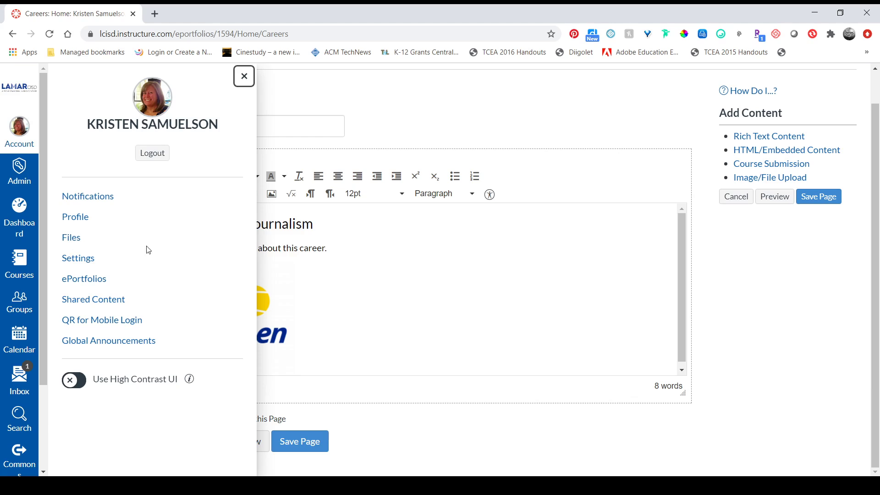
click(295, 451)
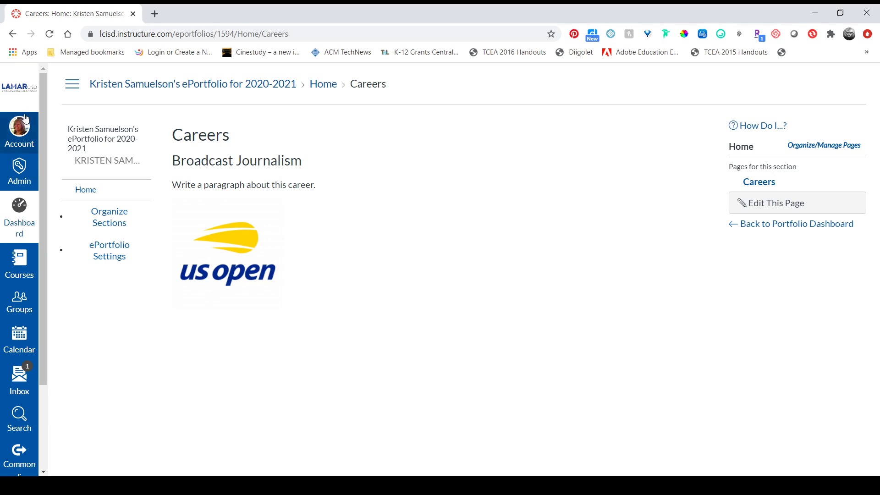
click(20, 129)
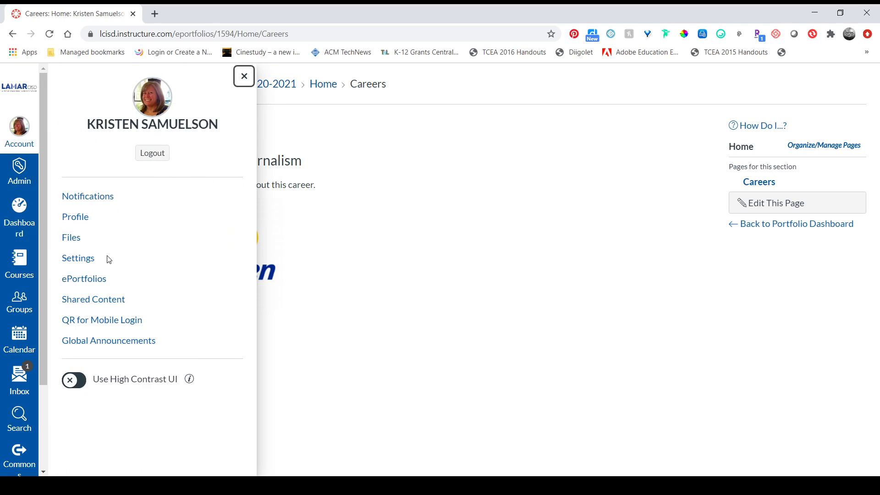
click(72, 239)
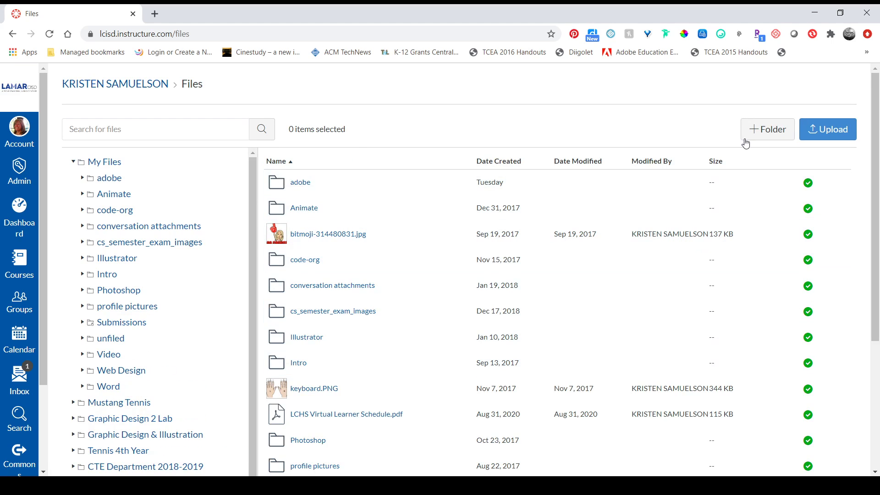
click(761, 126)
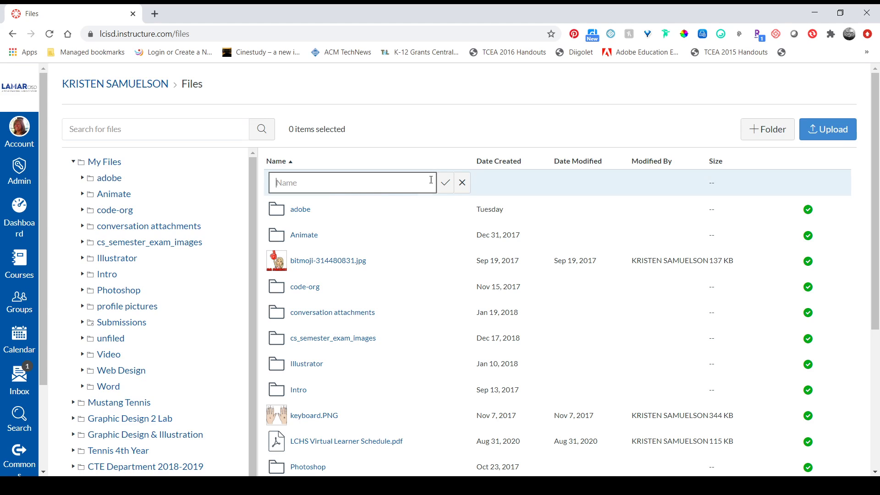
click(462, 182)
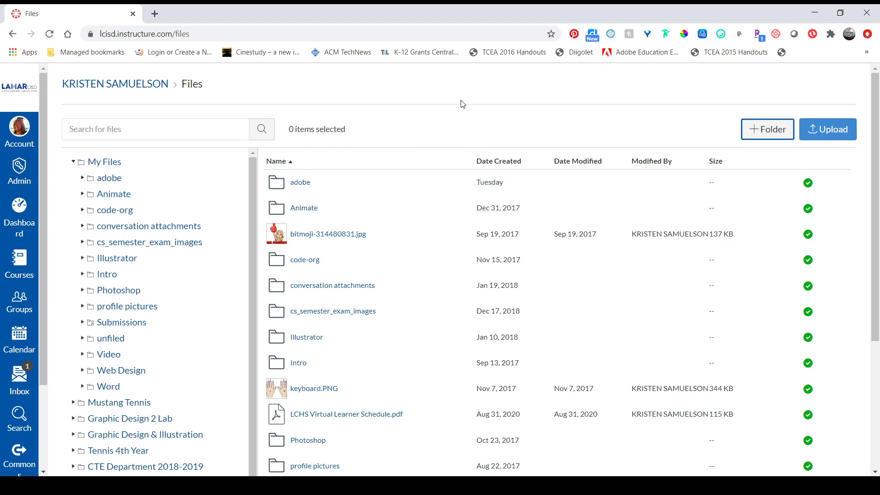
drag(872, 159, 879, 120)
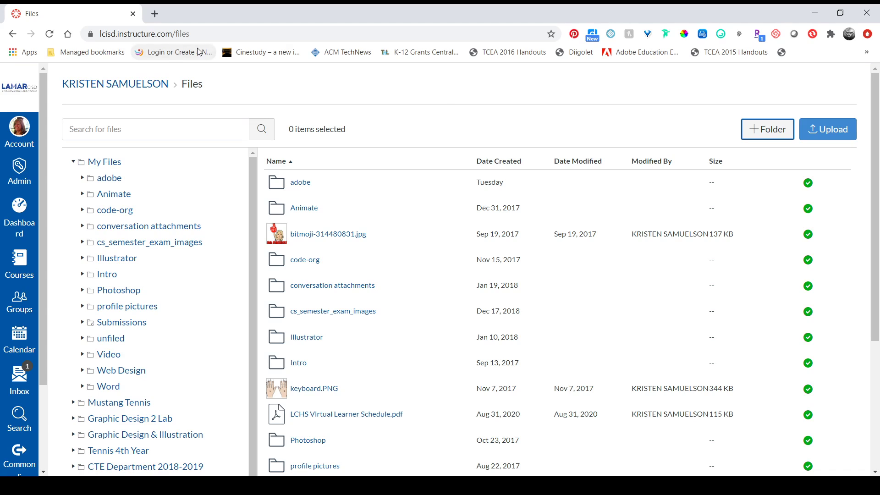
Open the account's ePortfolios list in a separate browser tab and go to the 2020-2021 ePortfolio there
click(21, 134)
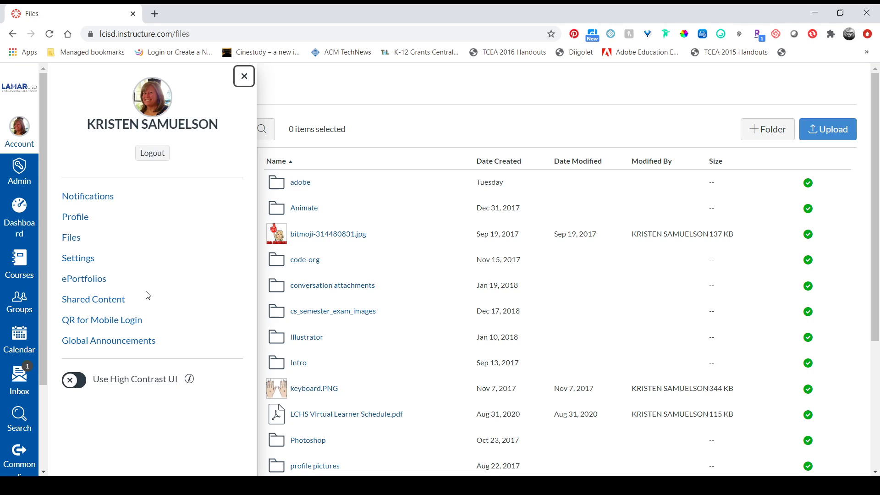
click(92, 284)
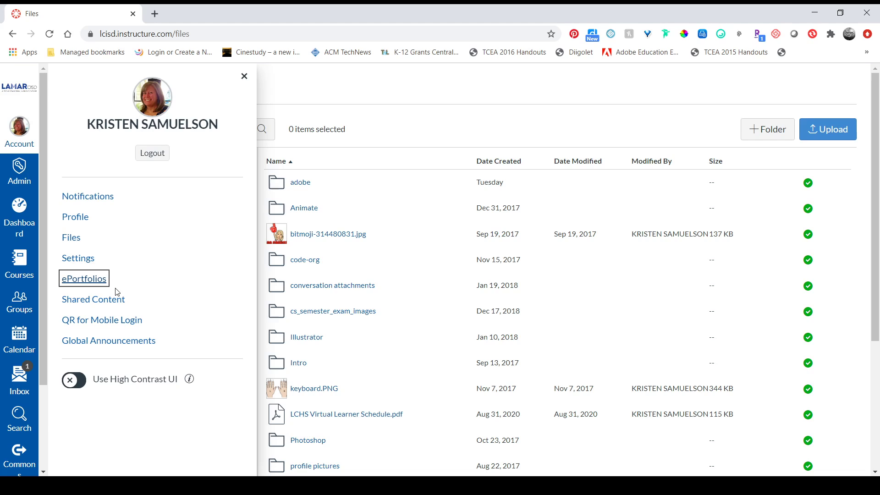
click(209, 9)
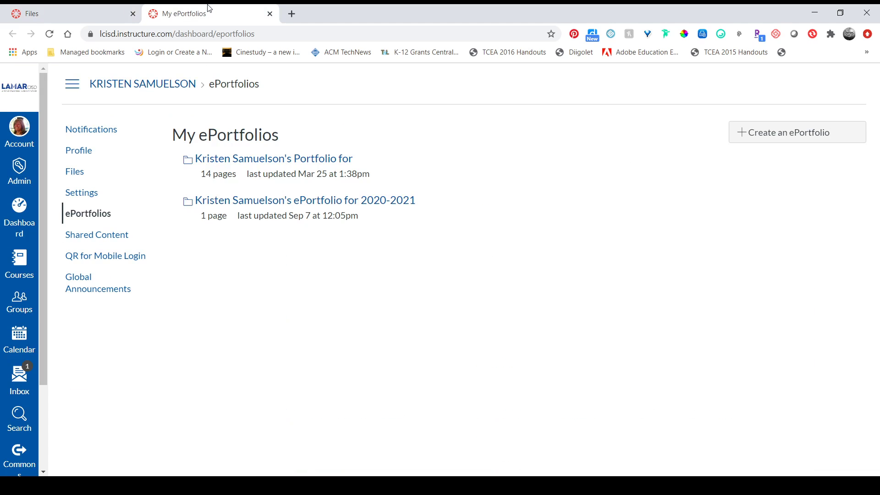
click(309, 201)
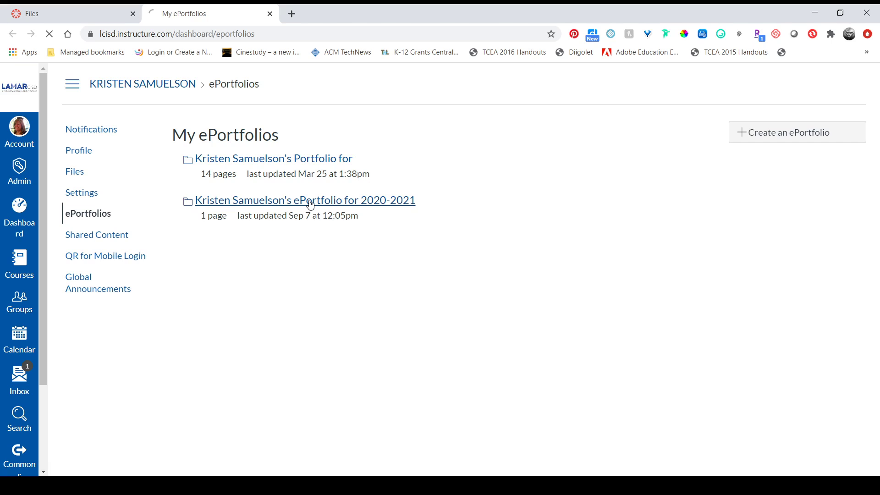
click(79, 6)
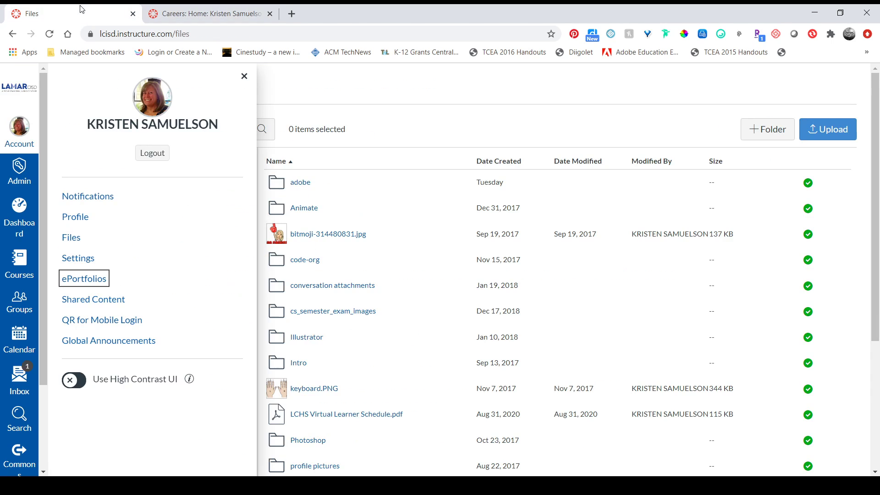
click(206, 13)
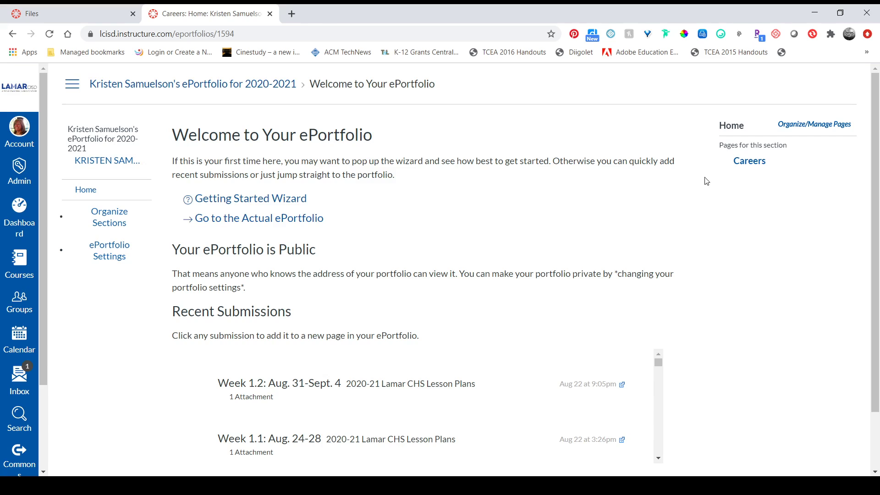
Reopen the Careers page for editing to check the US Open image, and save the page
click(747, 173)
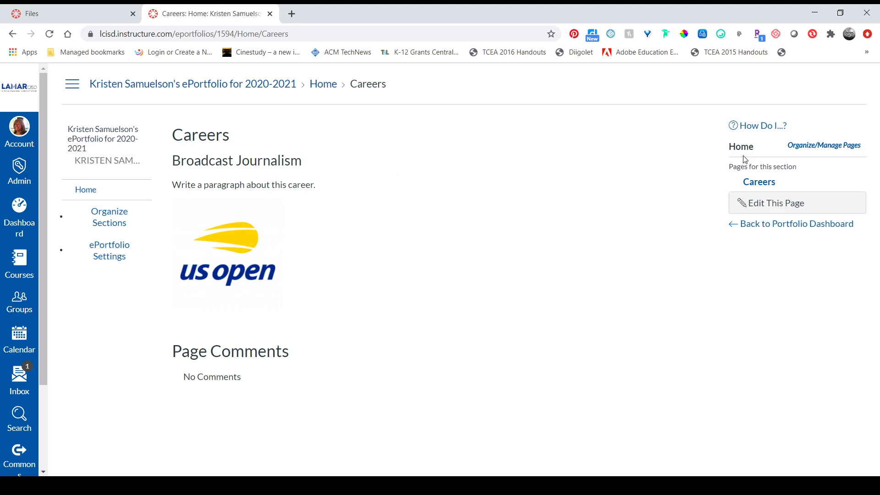
click(746, 202)
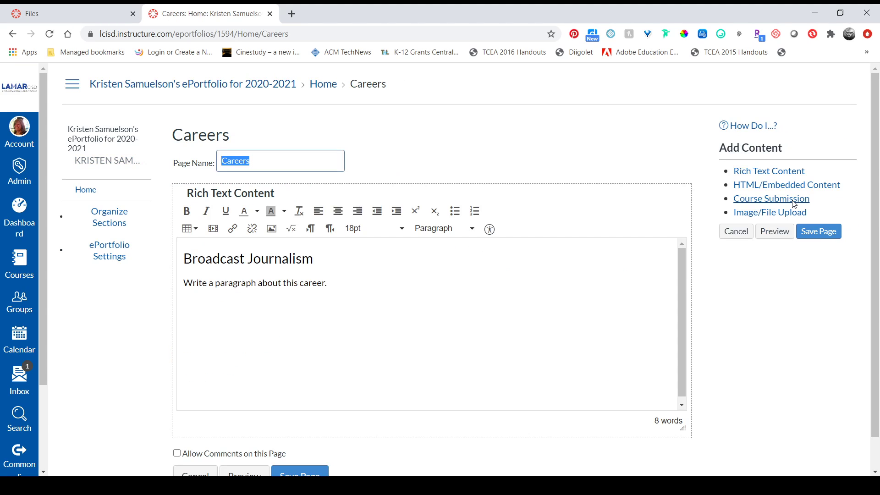
click(208, 348)
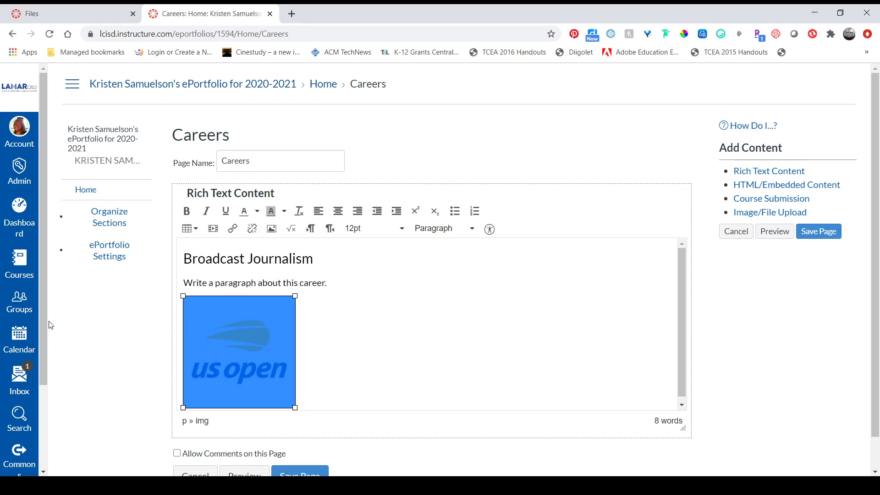
middle_click(679, 357)
middle_click(679, 356)
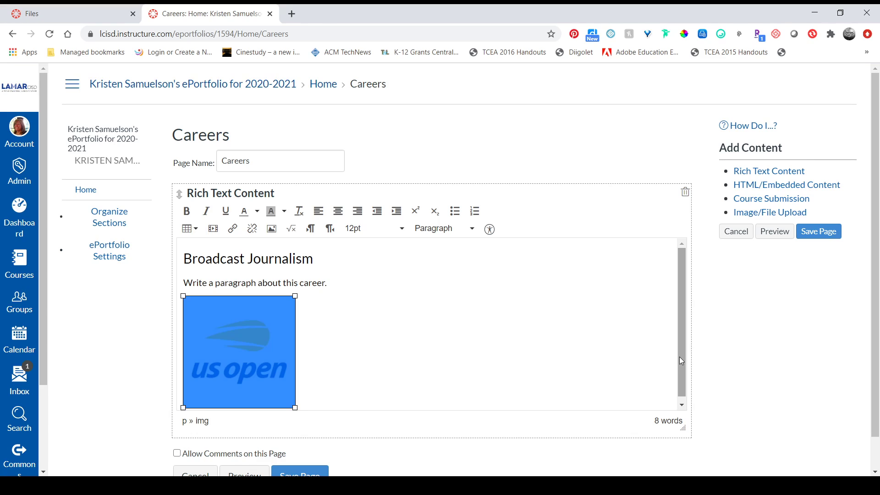
drag(684, 319, 683, 373)
click(301, 473)
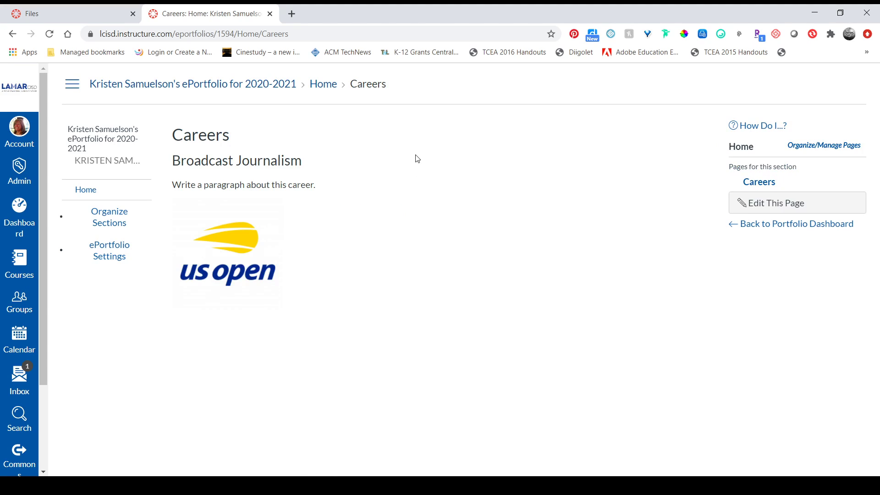
Select the full web address of the saved Careers page
click(321, 32)
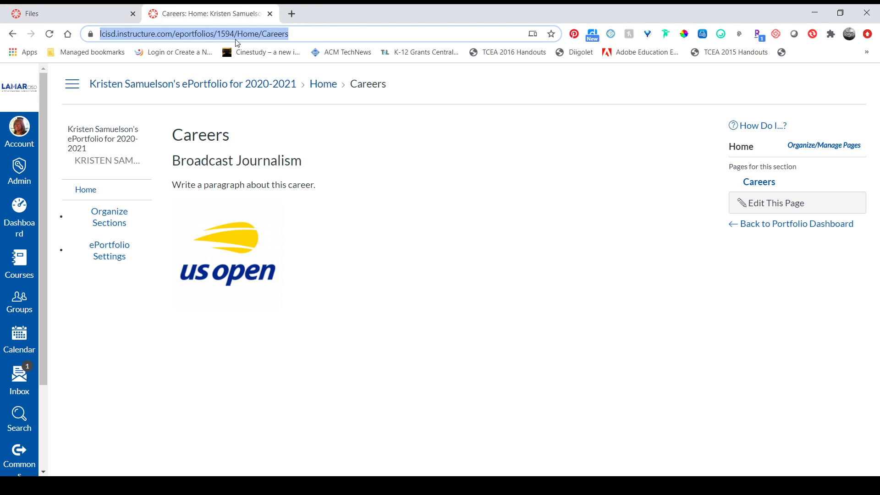